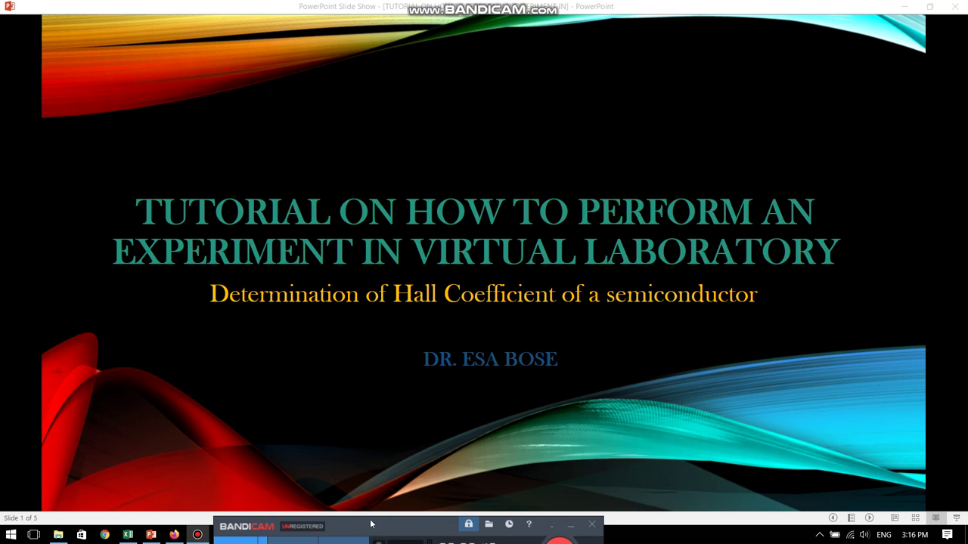
Open the Virtual Labs home page from the Firefox search results and scroll to its broad areas
click(174, 535)
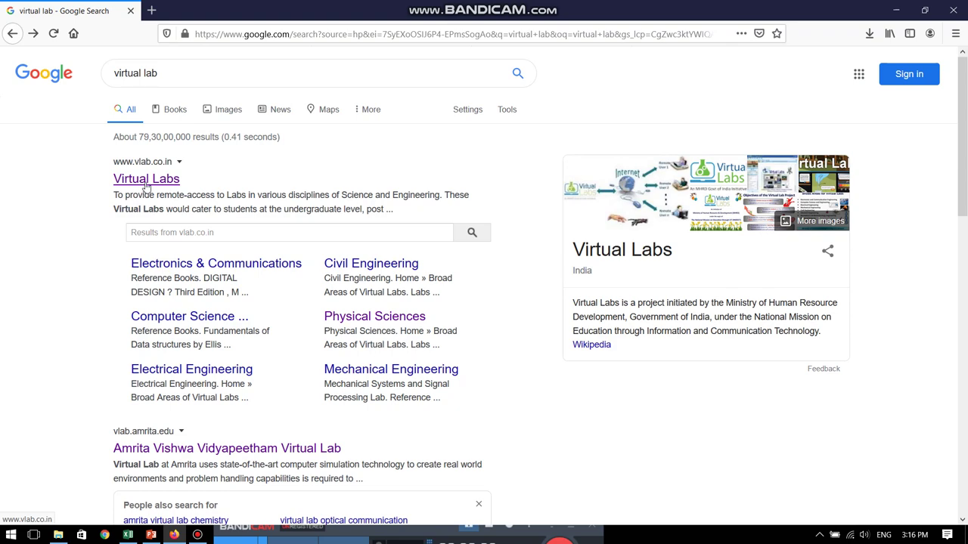
click(148, 185)
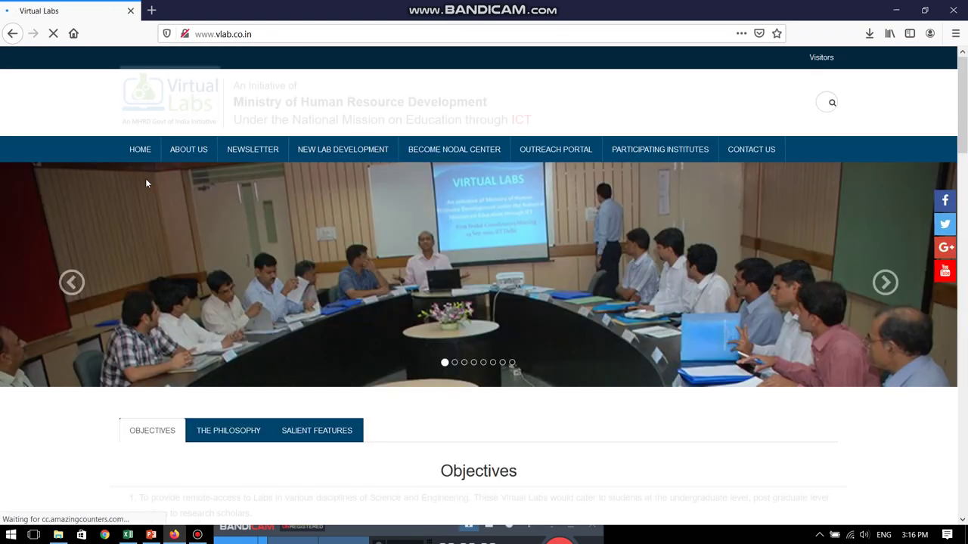
scroll(607, 278, down, 5)
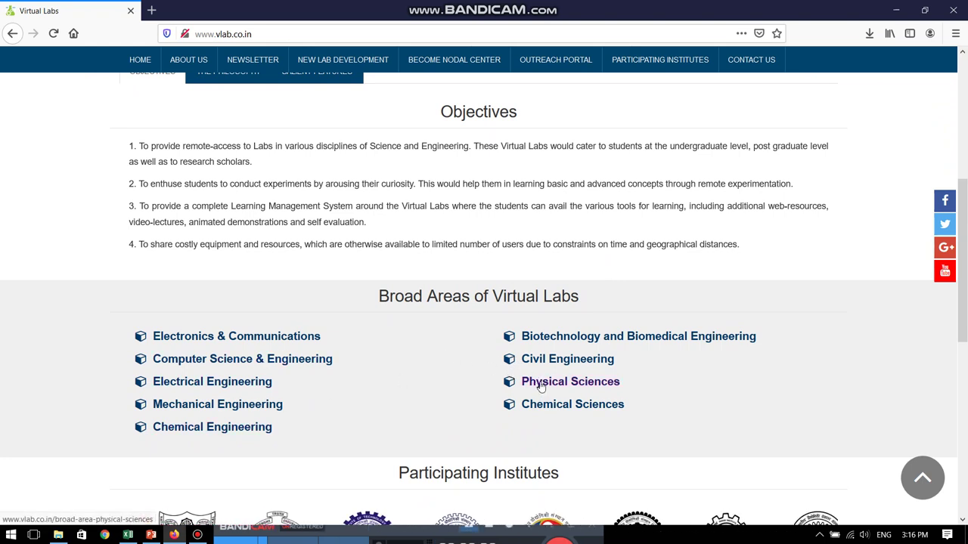
From Physical Sciences, launch the Solid State Physics Virtual Lab in a new tab
click(541, 384)
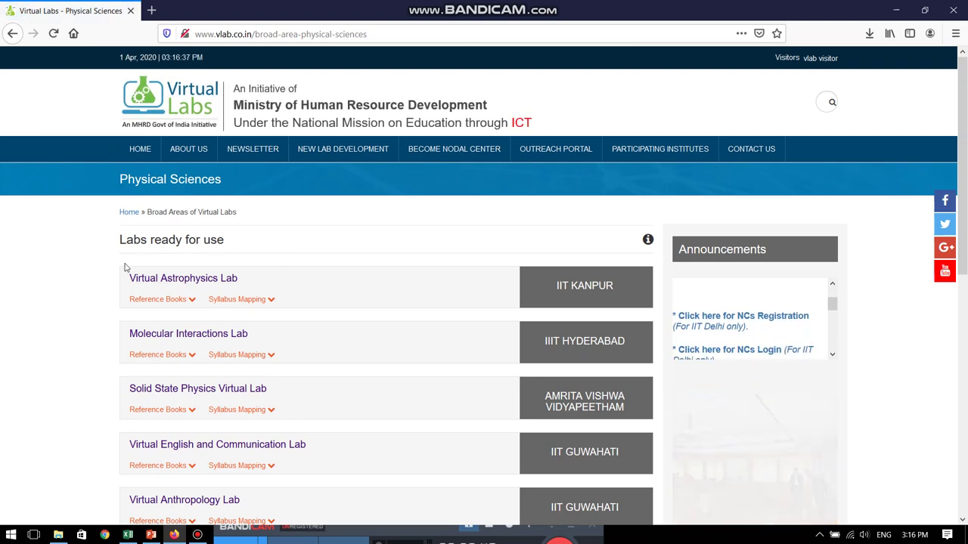
scroll(109, 309, down, 2)
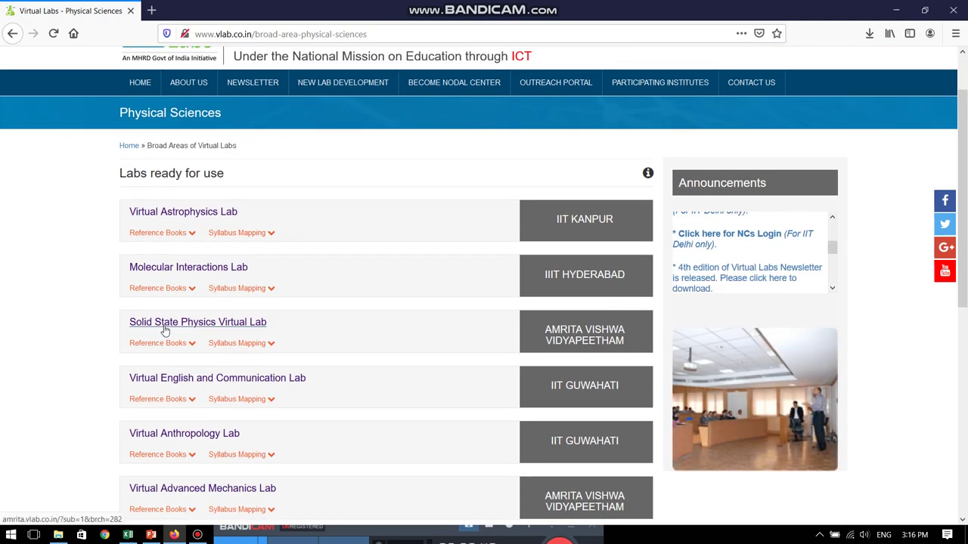
click(164, 330)
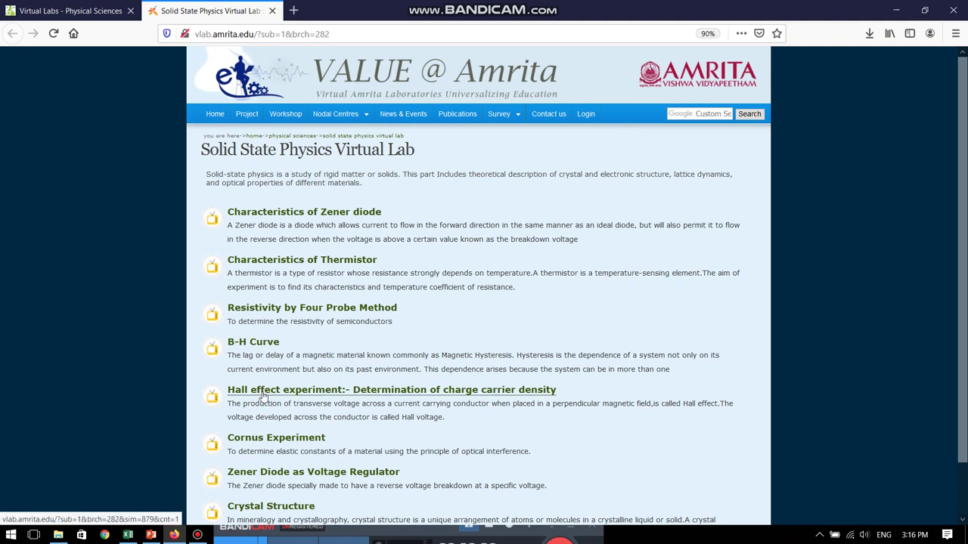
Open the Hall effect experiment page and look over its contents
click(263, 392)
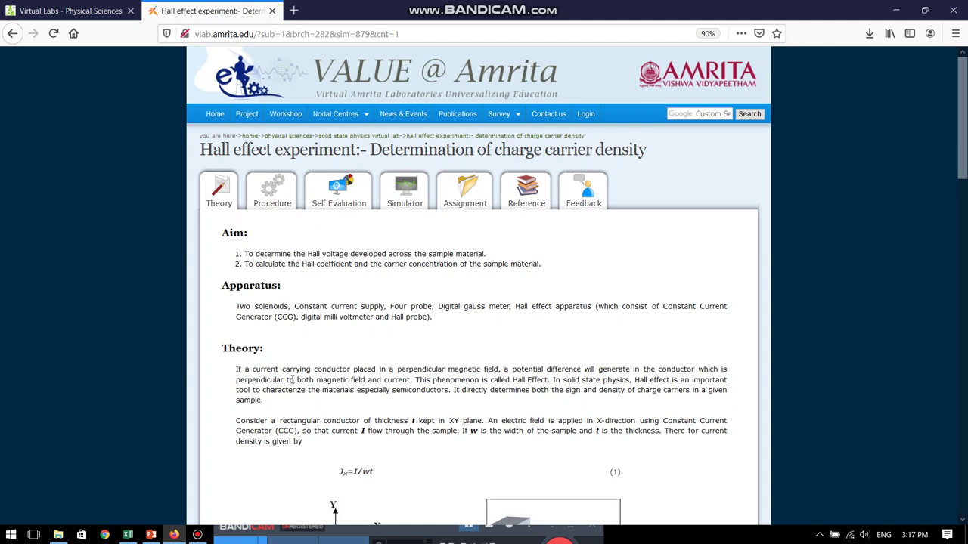
scroll(391, 350, down, 3)
scroll(391, 350, down, 2)
scroll(390, 344, up, 5)
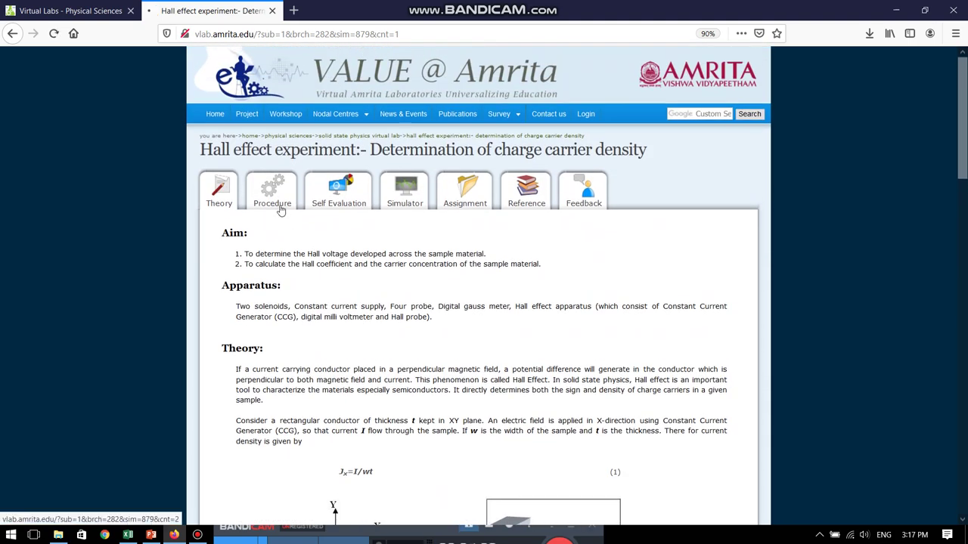
Read through the Hall effect experiment's Procedure section
click(280, 206)
scroll(381, 303, down, 3)
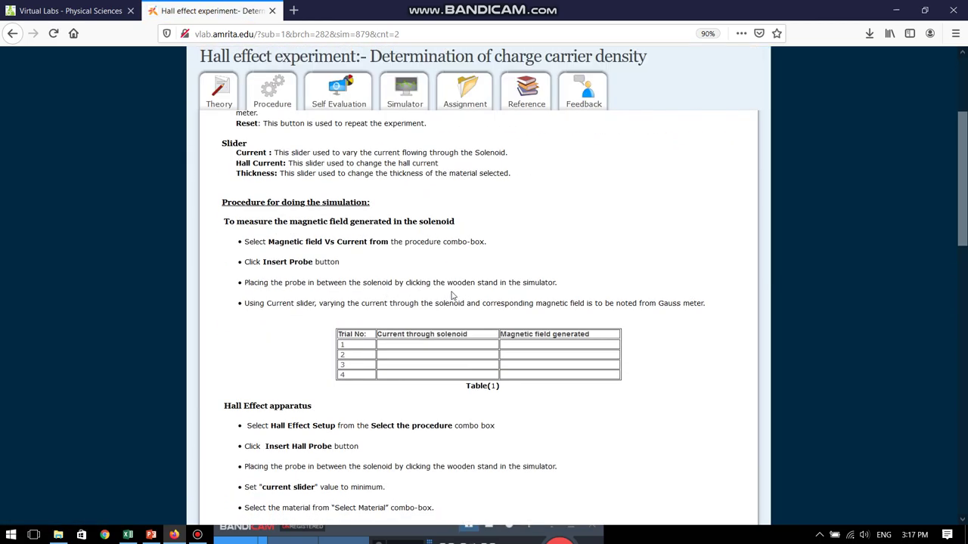
scroll(452, 296, down, 2)
scroll(452, 297, up, 3)
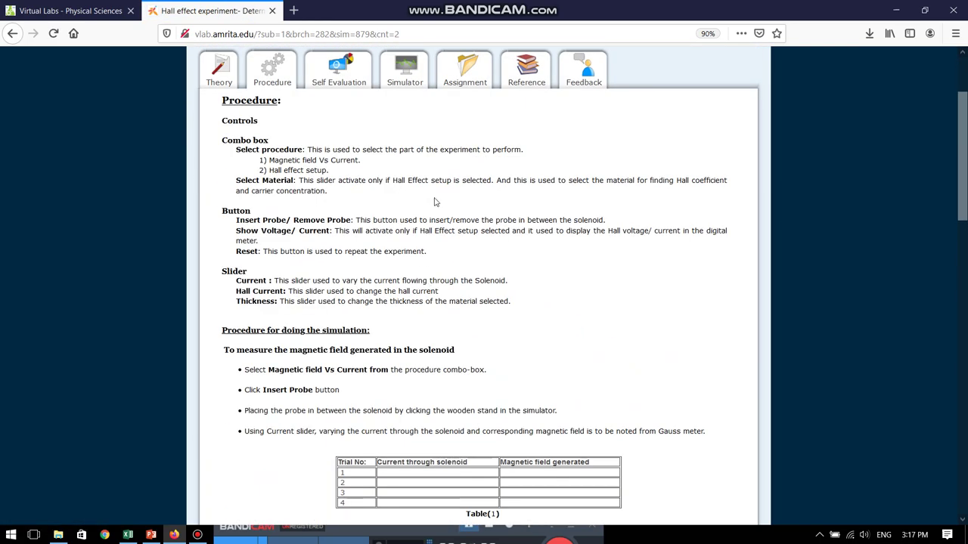
scroll(436, 203, up, 1)
scroll(415, 175, down, 1)
click(406, 84)
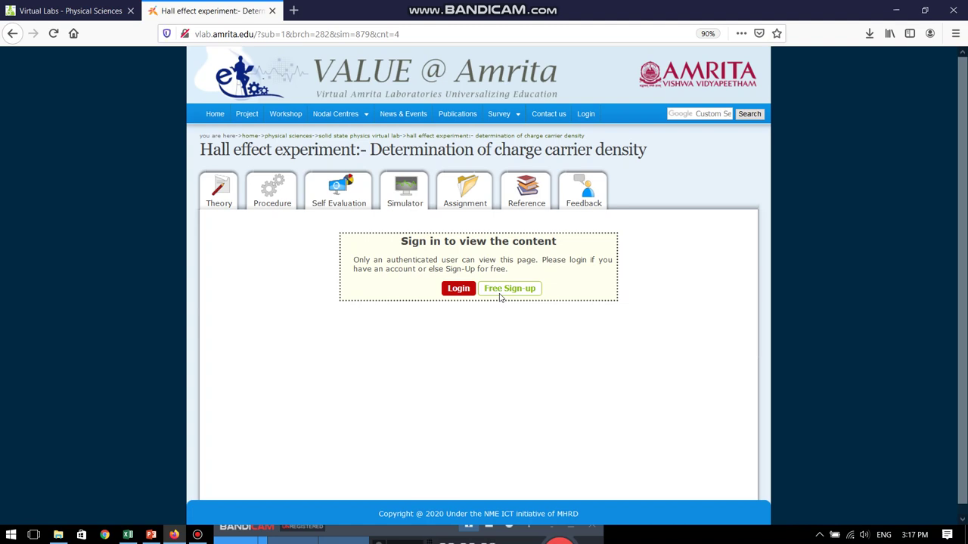
Log in with the account e-mail and password, declining Firefox's offer to save the login
click(458, 289)
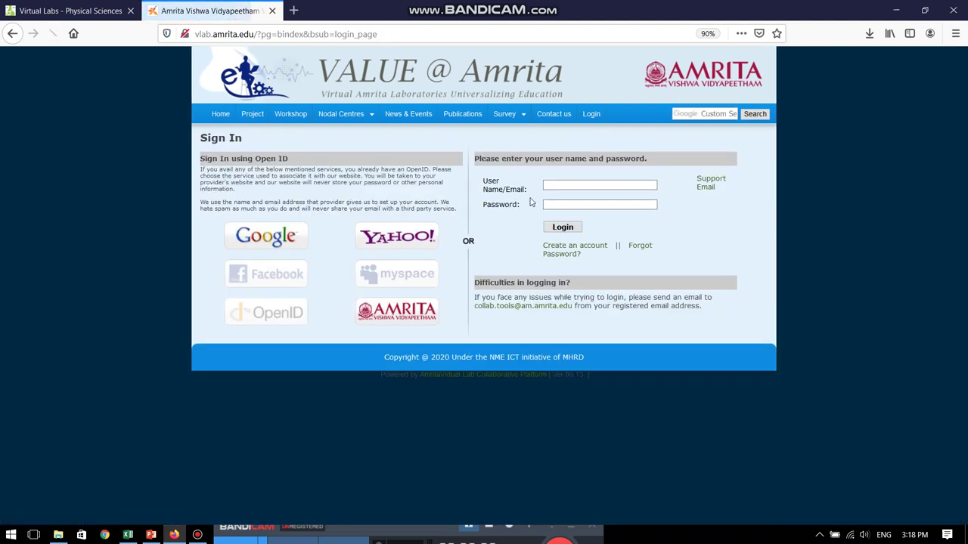
click(554, 182)
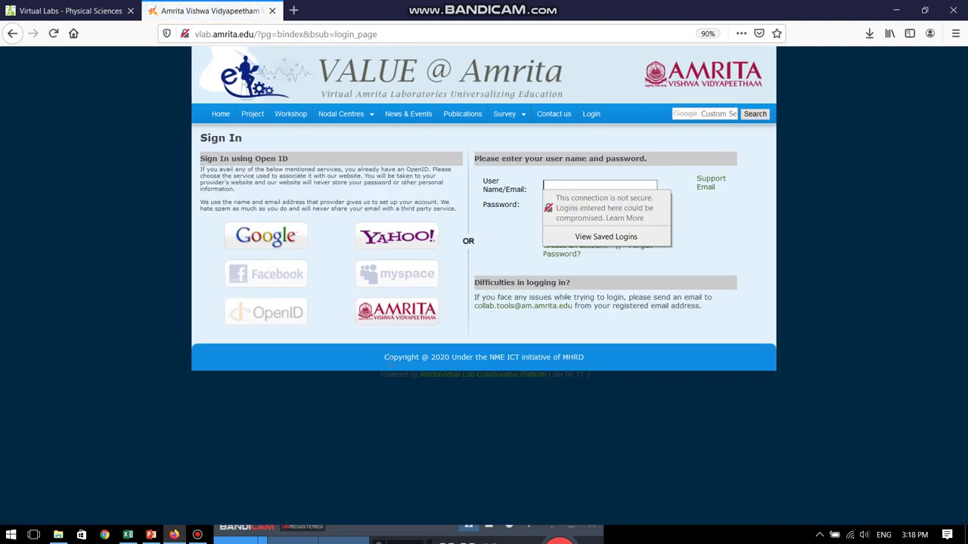
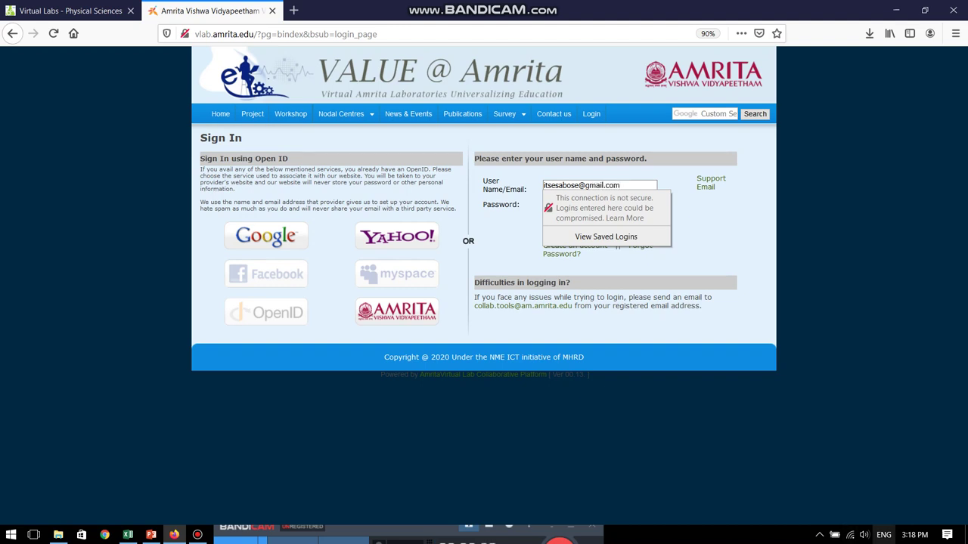
click(681, 223)
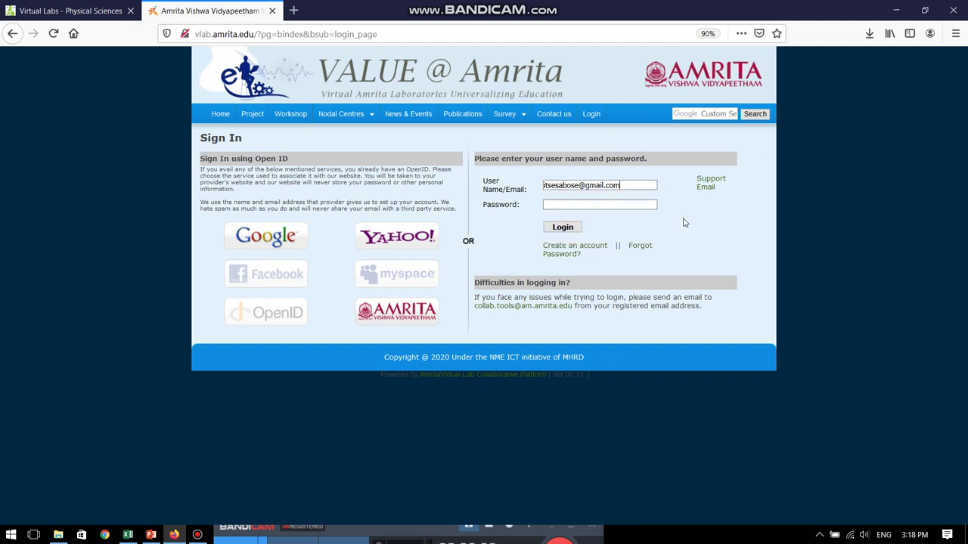
click(605, 206)
text(*****)
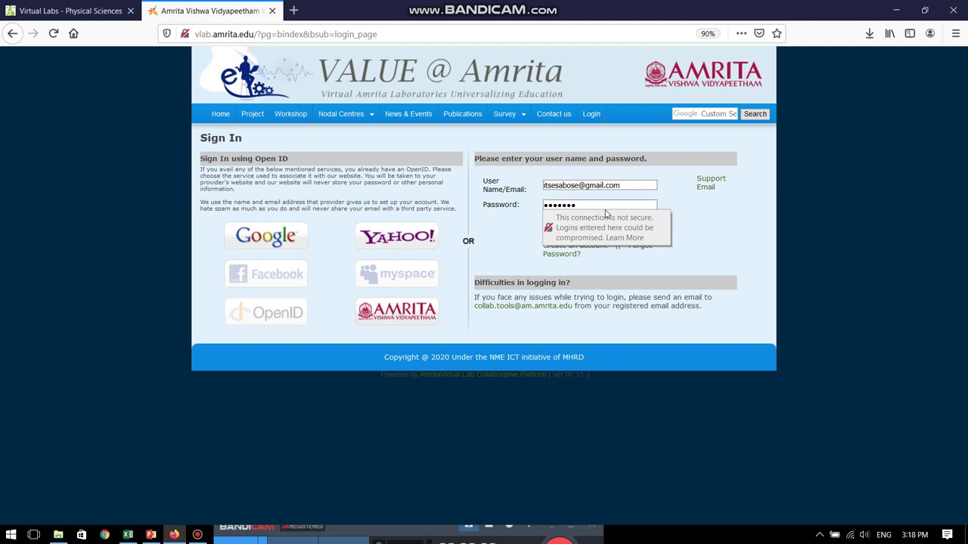
text(******)
click(562, 227)
click(330, 142)
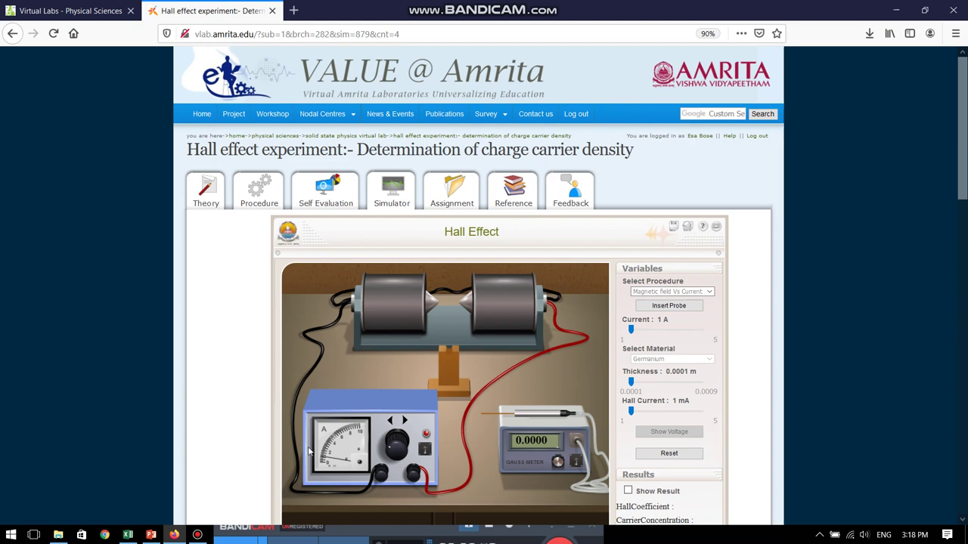
Scroll to the simulator's defaults: 1 A current, Germanium, 0.0001 m thickness, 1 mA Hall current
scroll(751, 396, down, 2)
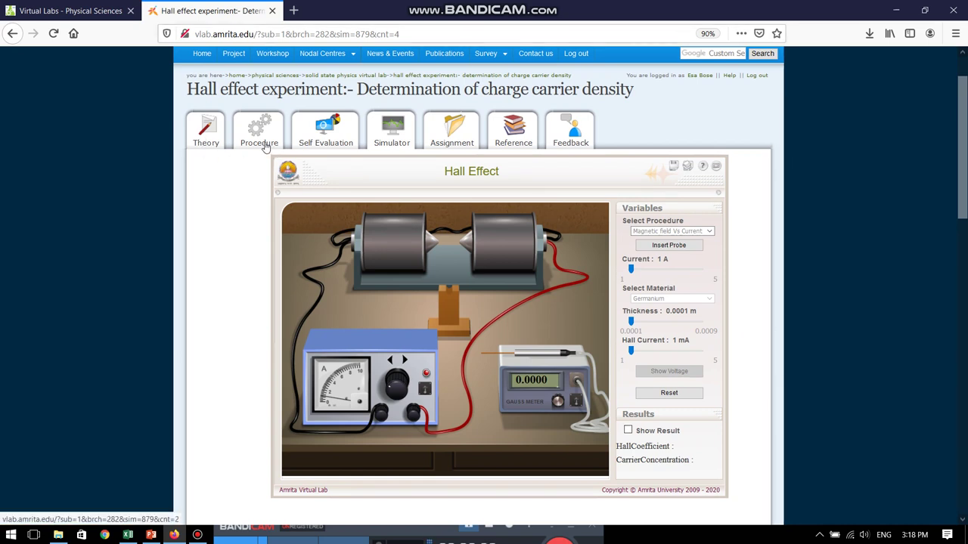
Open the Procedure page in its own tab and compare it with the simulator
right_click(265, 146)
click(283, 151)
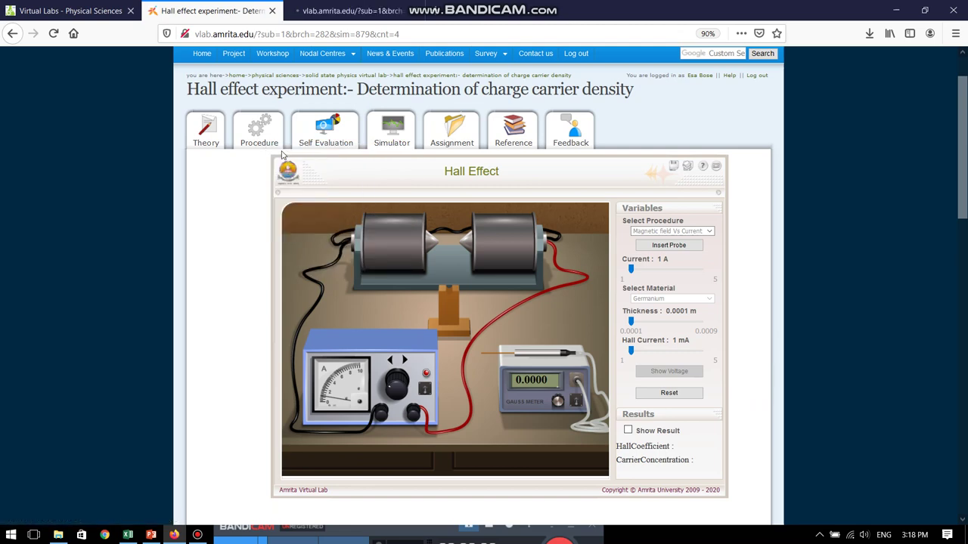
click(341, 11)
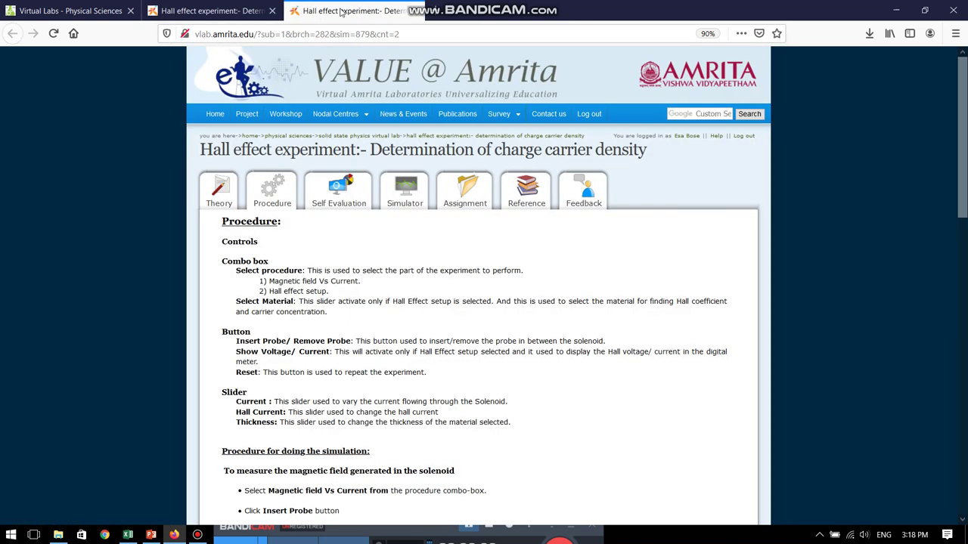
scroll(409, 300, down, 1)
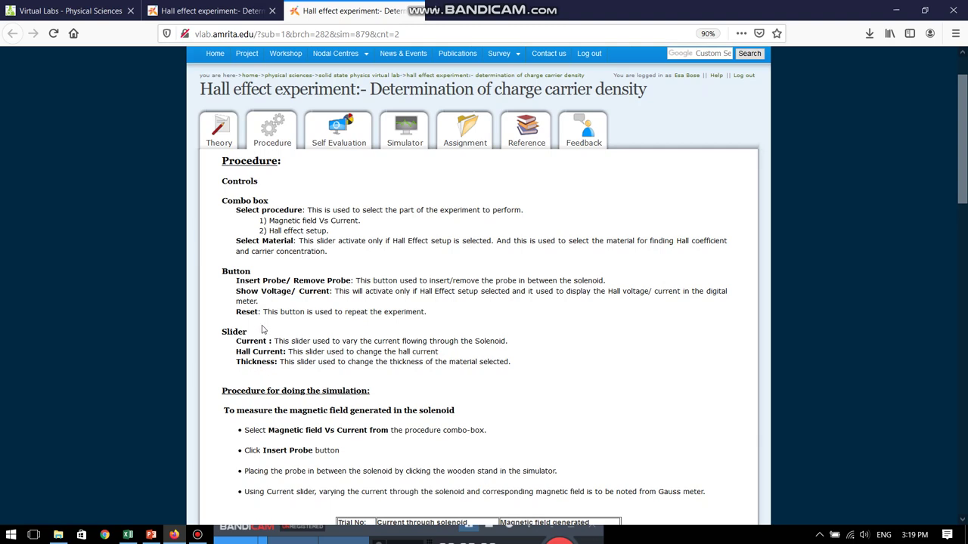
click(208, 11)
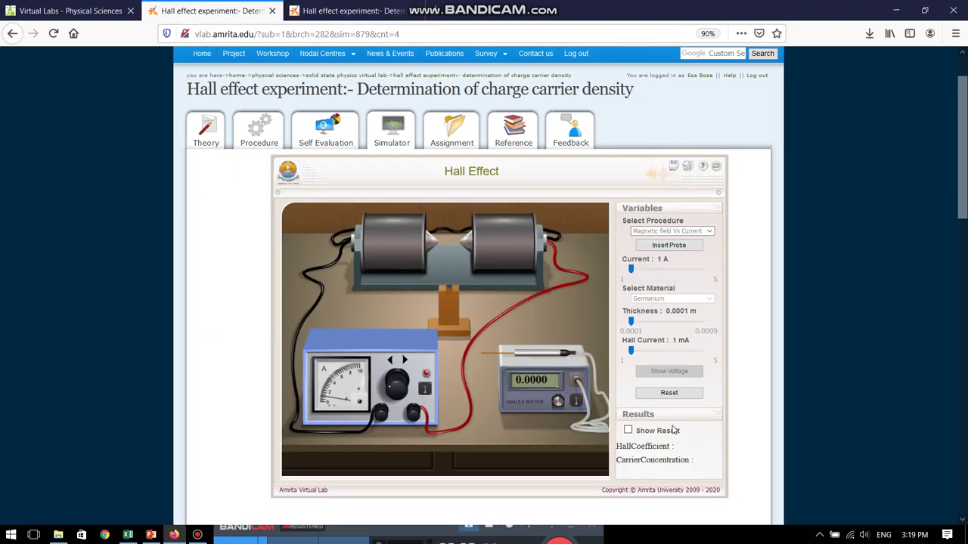
click(338, 13)
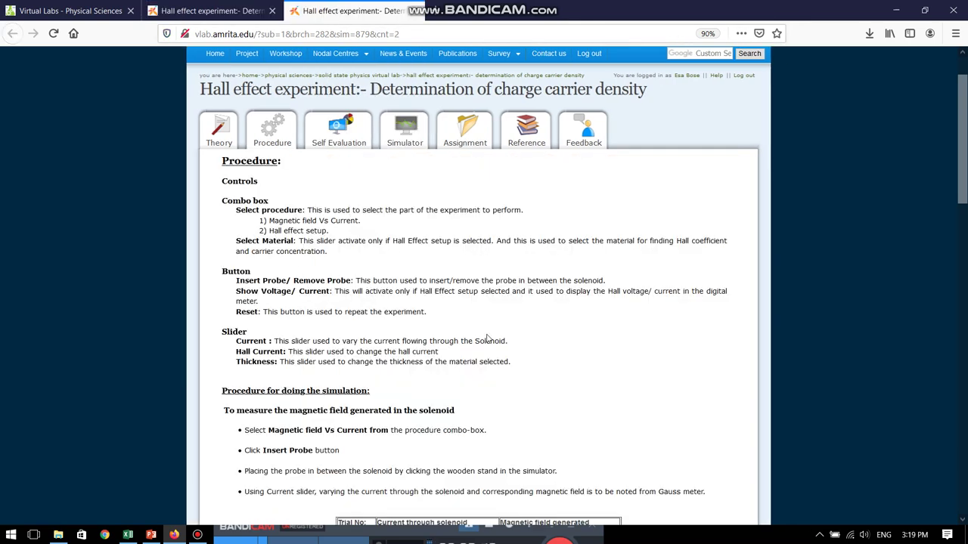
scroll(487, 338, down, 3)
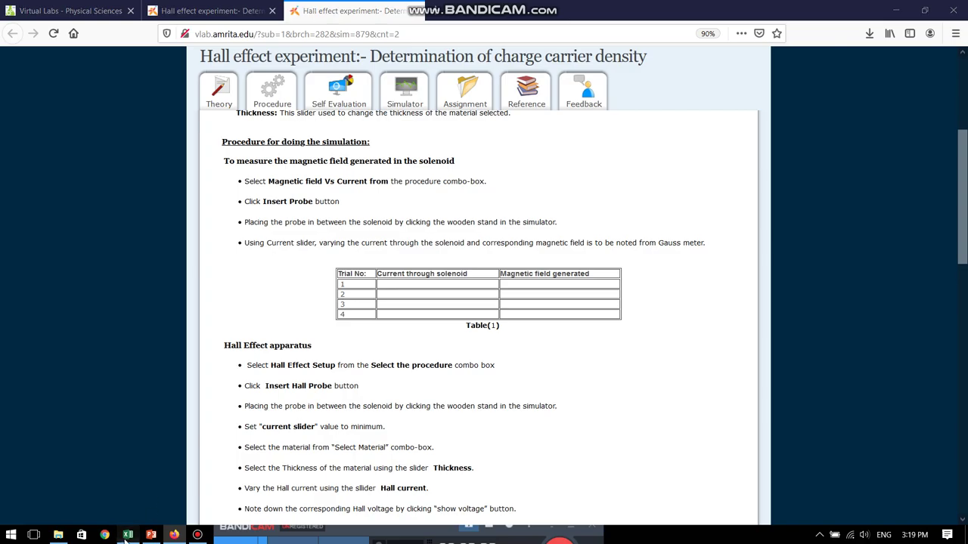
Check the solenoid readings table on Excel Sheet1, then return to the procedure
click(128, 535)
click(71, 502)
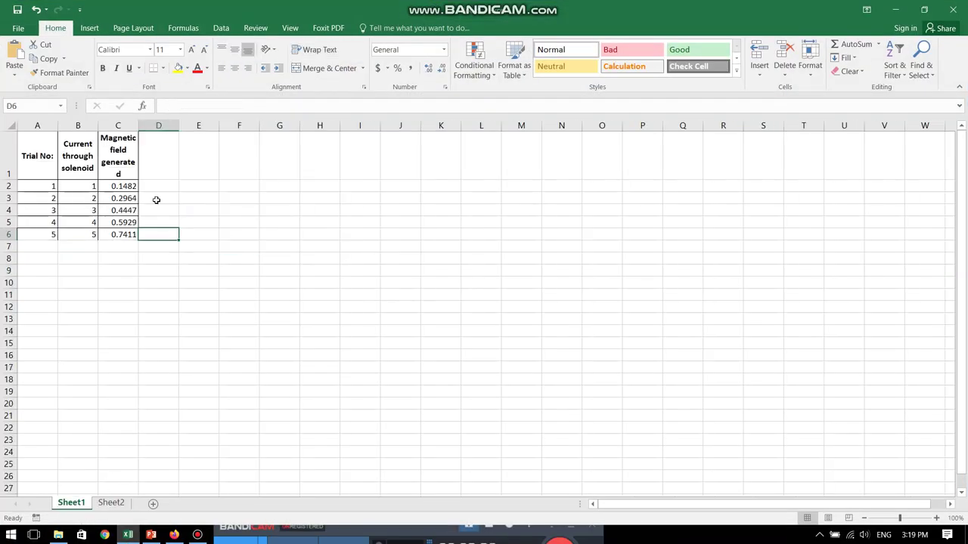
click(174, 535)
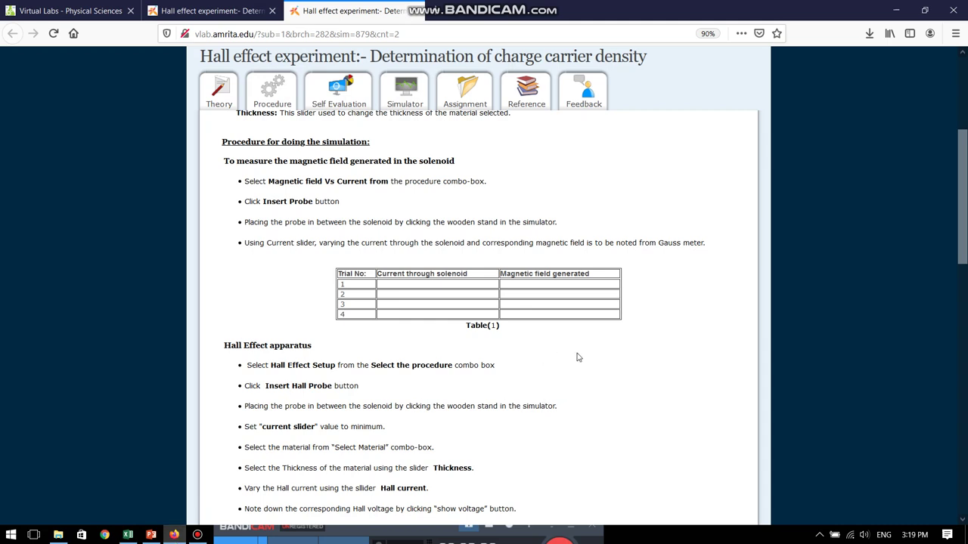
Select the Magnetic field Vs Current procedure and place the probe between the solenoid magnets
click(233, 13)
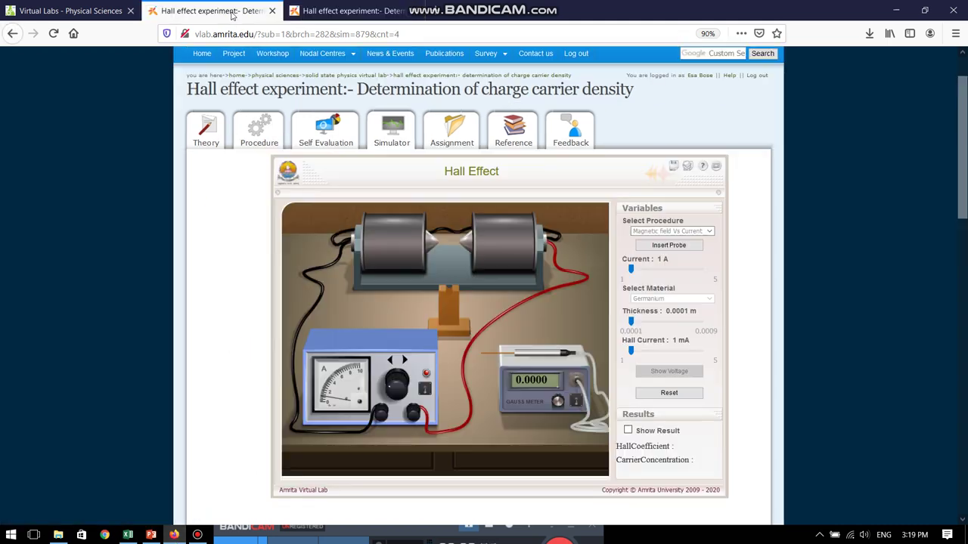
click(708, 232)
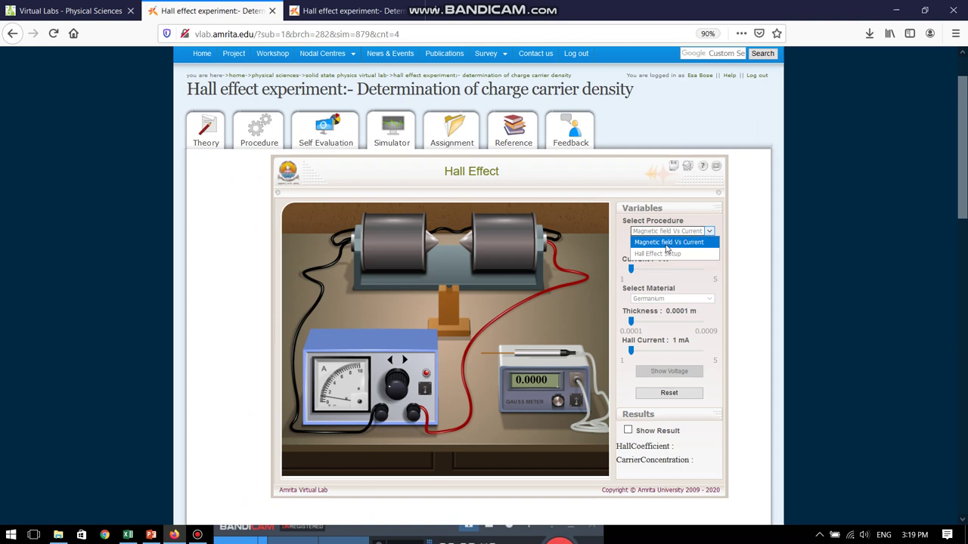
click(666, 243)
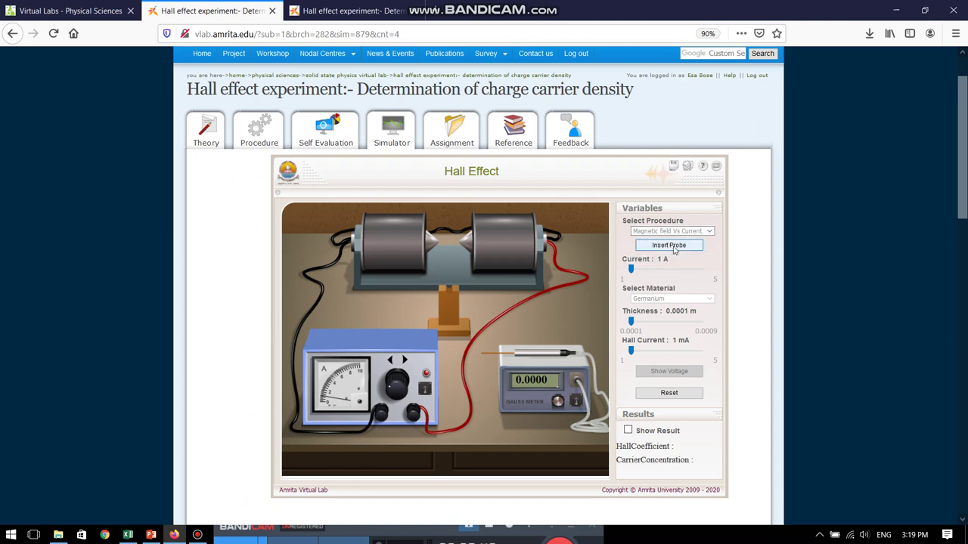
click(675, 248)
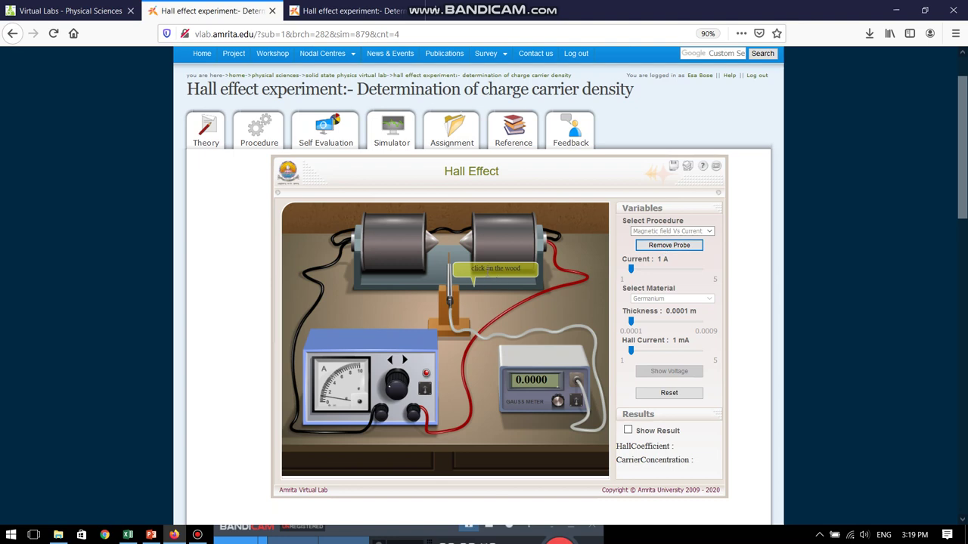
click(452, 306)
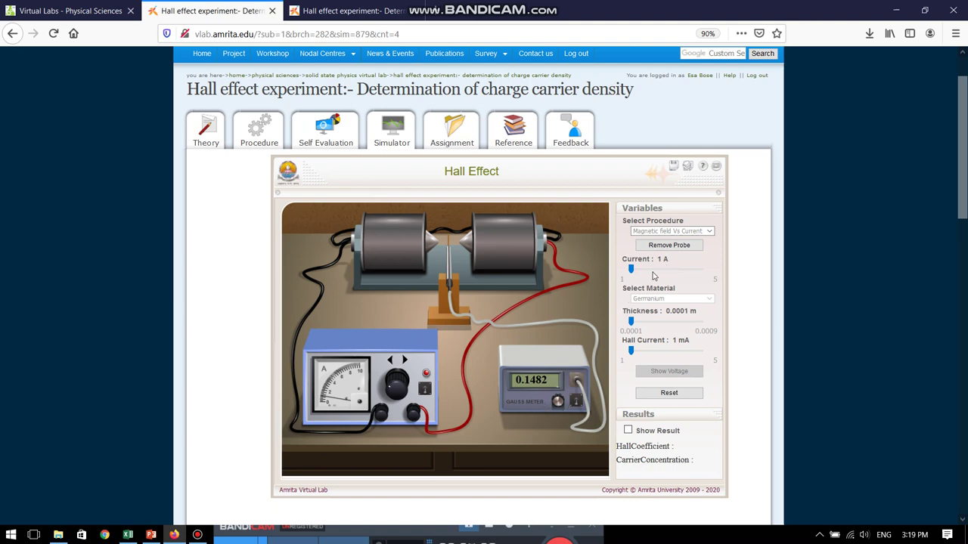
Step the solenoid current through 2, 3, 4 and 5 A, noting gauss readings 0.4447, 0.5929, 0.7411
click(655, 269)
click(669, 270)
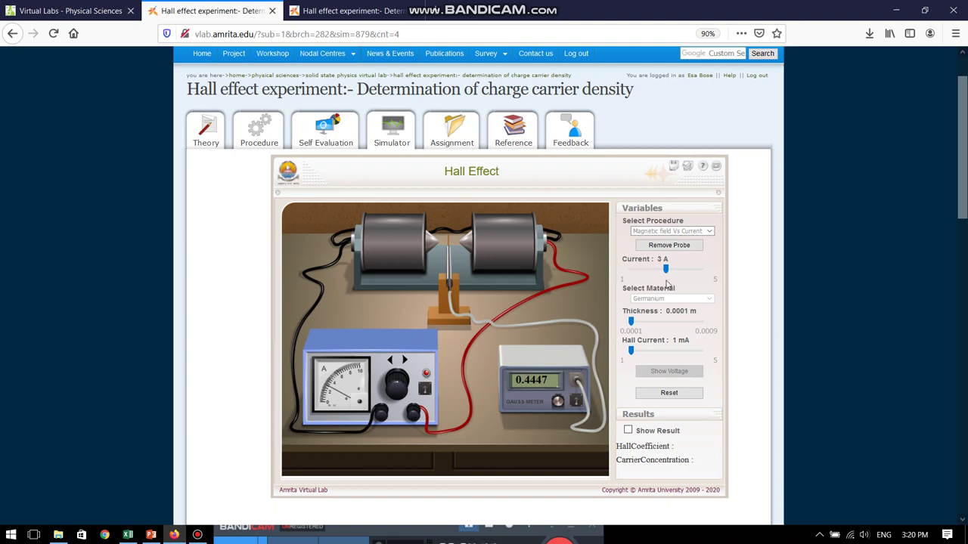
click(686, 271)
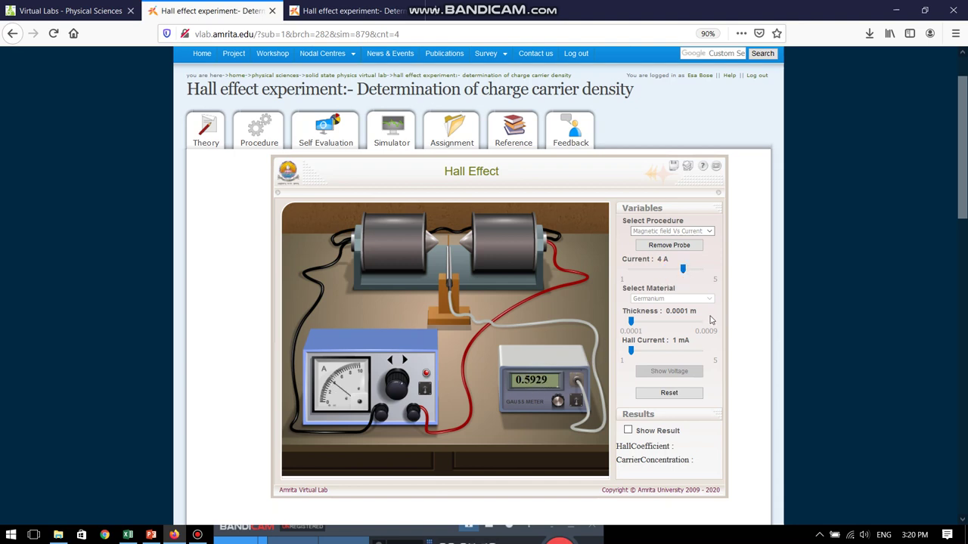
click(703, 270)
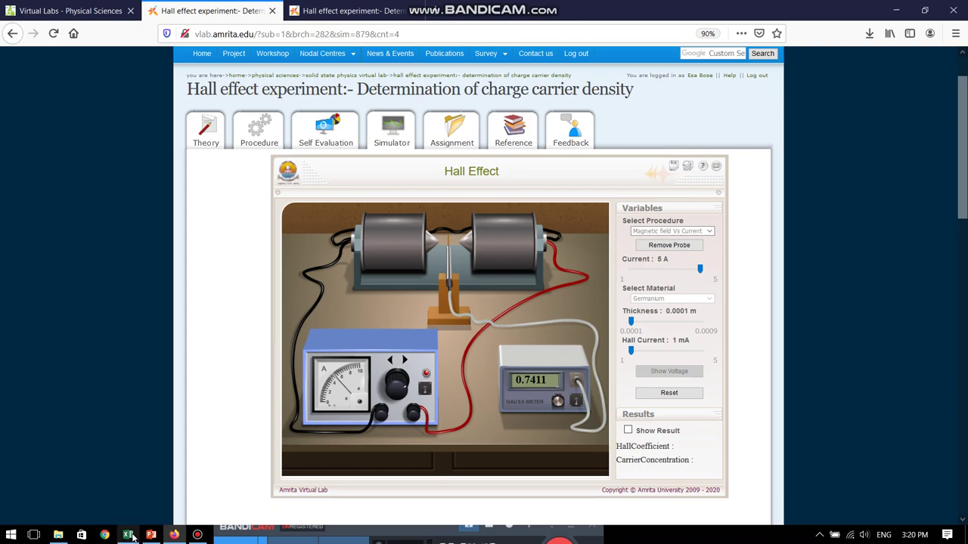
click(128, 534)
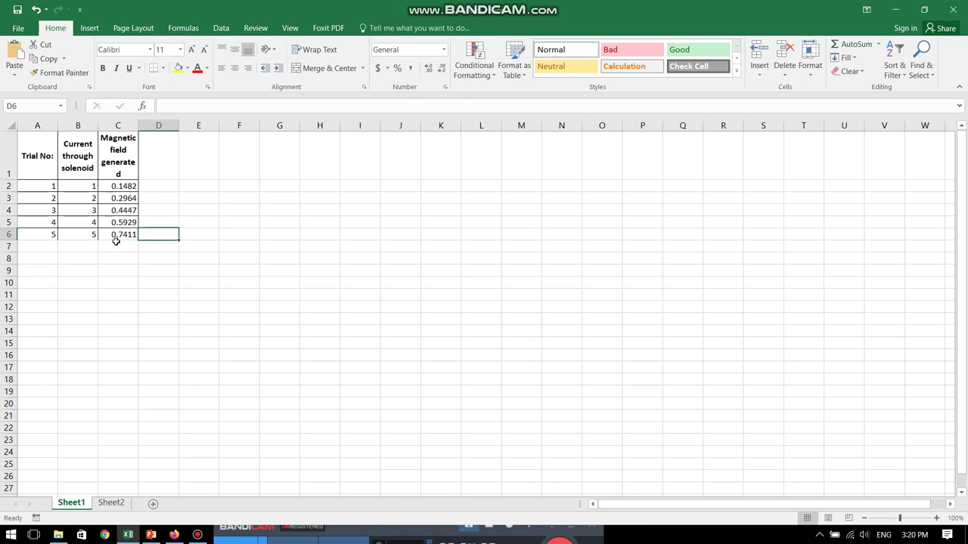
click(174, 534)
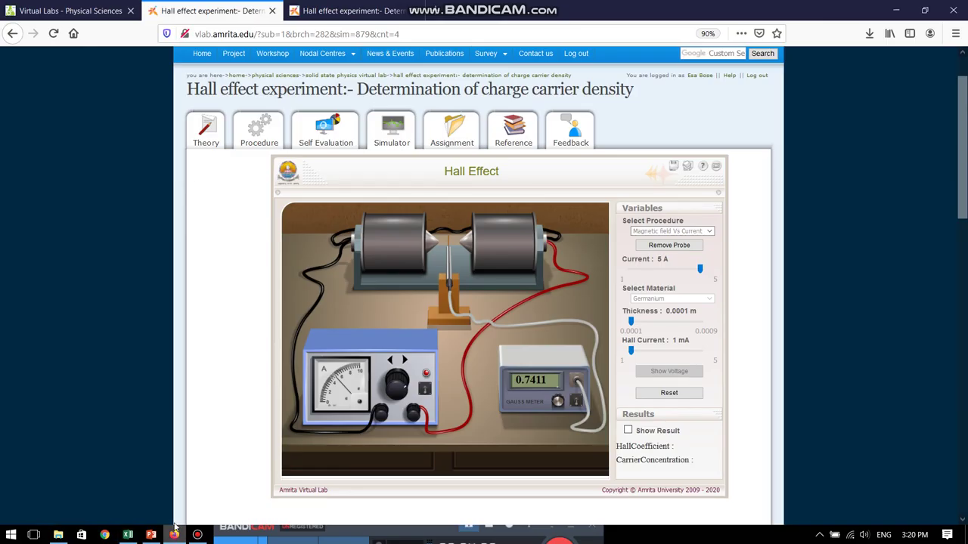
Scroll the procedure page to the Hall coefficient formula RH=VHt/(I*B) and results table
click(348, 13)
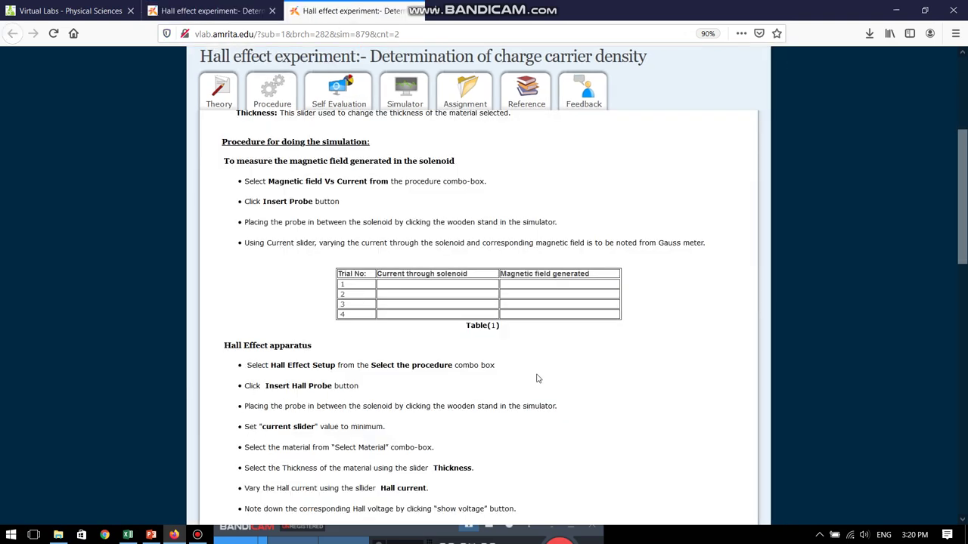
scroll(549, 378, down, 4)
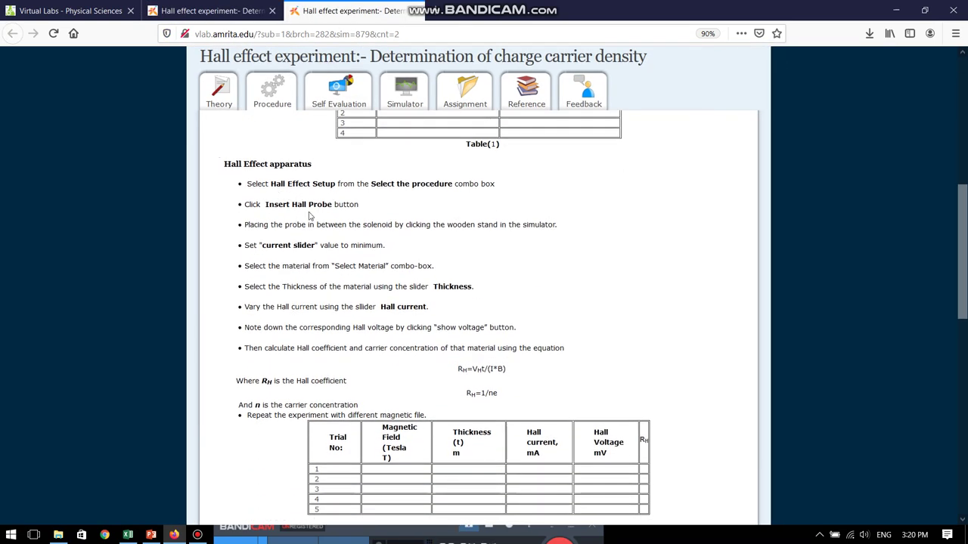
scroll(598, 283, down, 2)
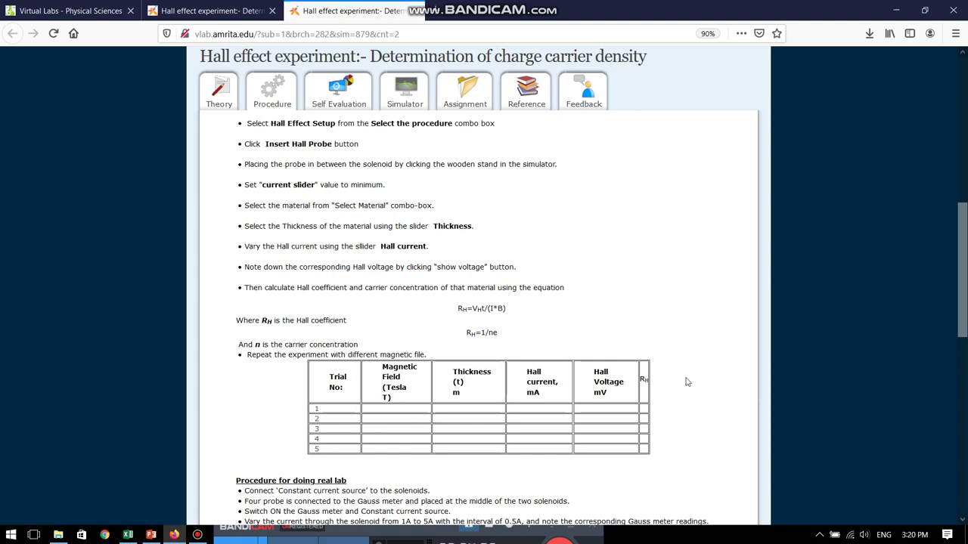
scroll(330, 346, down, 2)
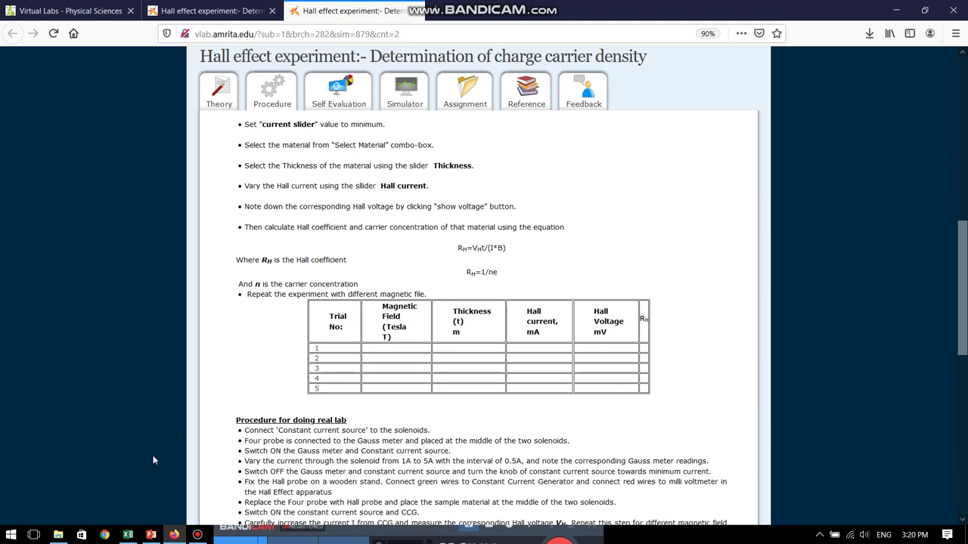
Check the Hall coefficient table on Excel Sheet2, then return to the procedure
click(124, 535)
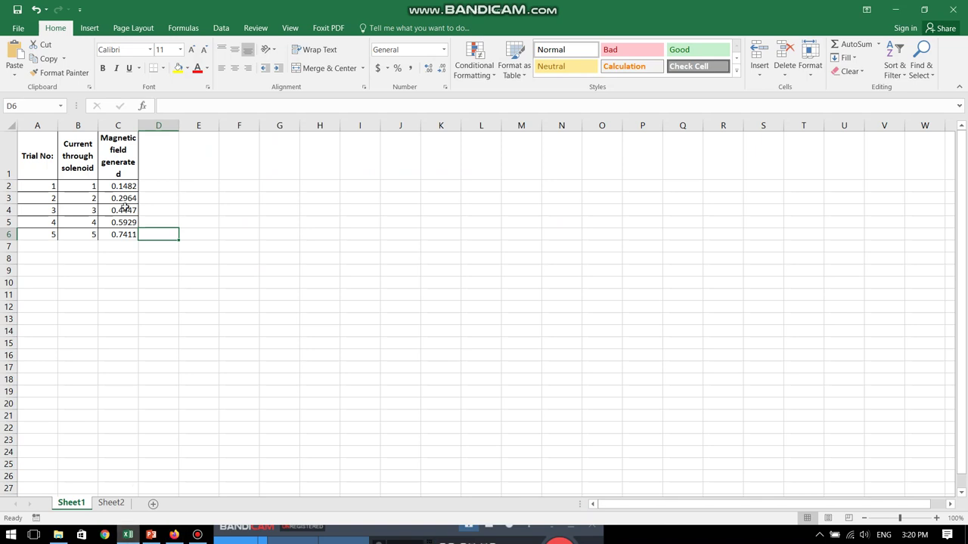
click(111, 503)
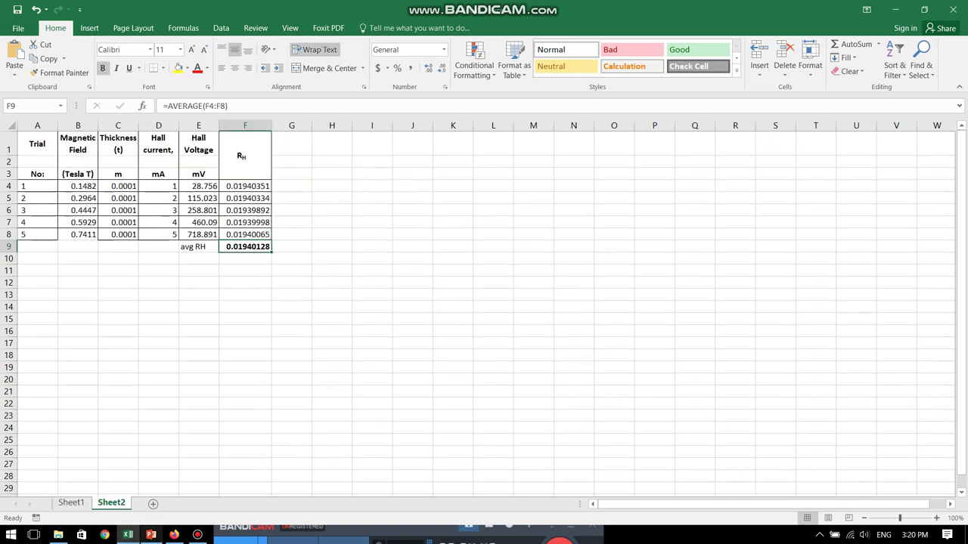
click(174, 534)
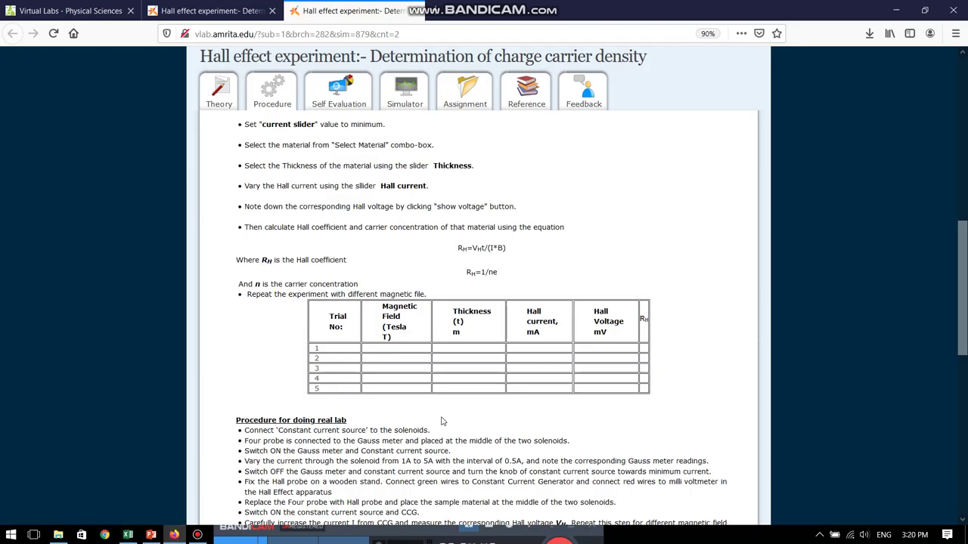
Switch the simulator to Hall Effect Setup and insert the Hall probe on the wooden stand
click(210, 12)
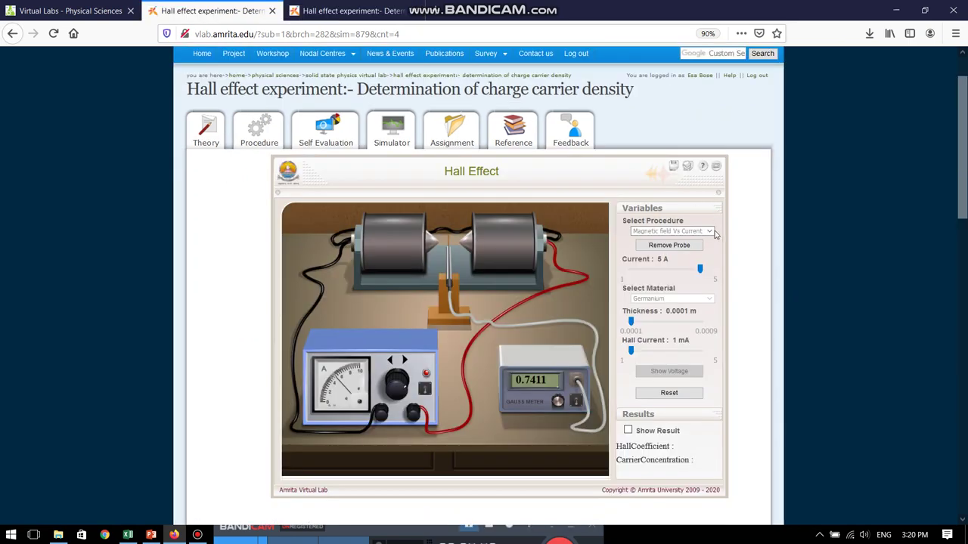
click(711, 231)
click(657, 254)
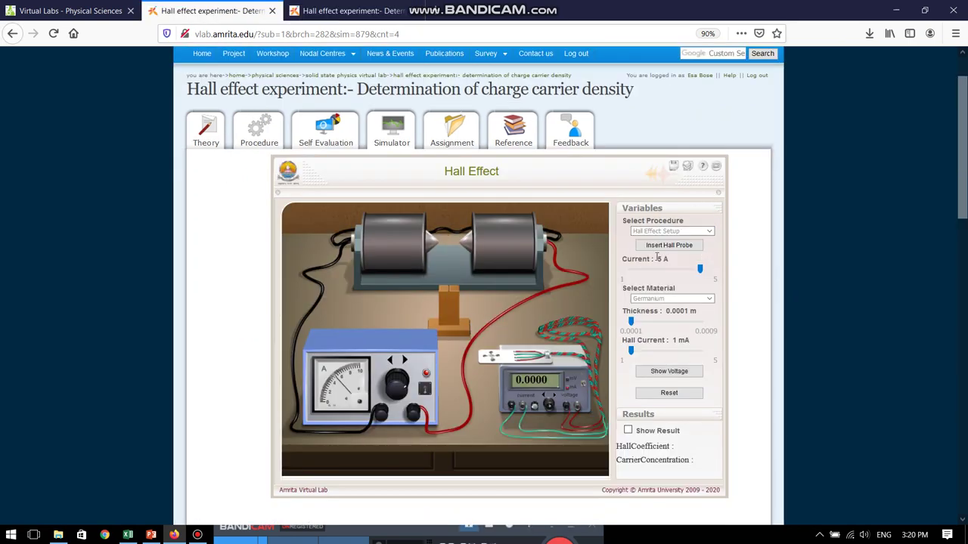
click(665, 246)
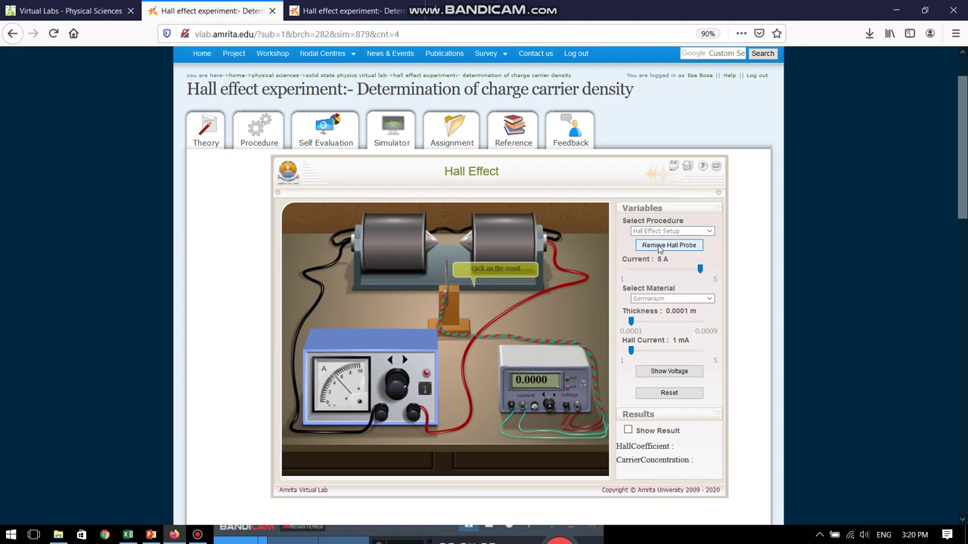
click(452, 319)
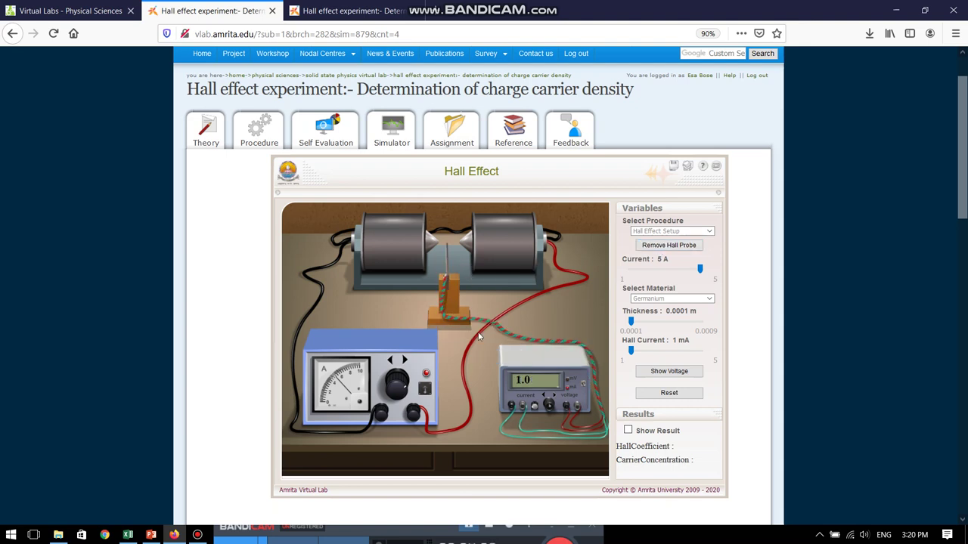
click(631, 270)
click(666, 299)
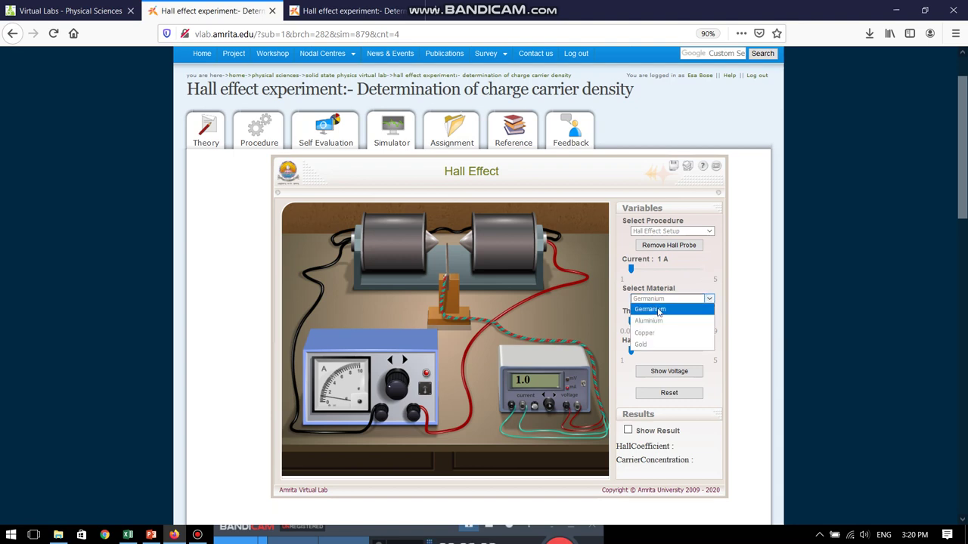
With Germanium, read Hall voltages at 1/2/3 A and mA (28.756, 115.023, 258.801) and compare in Excel
click(657, 311)
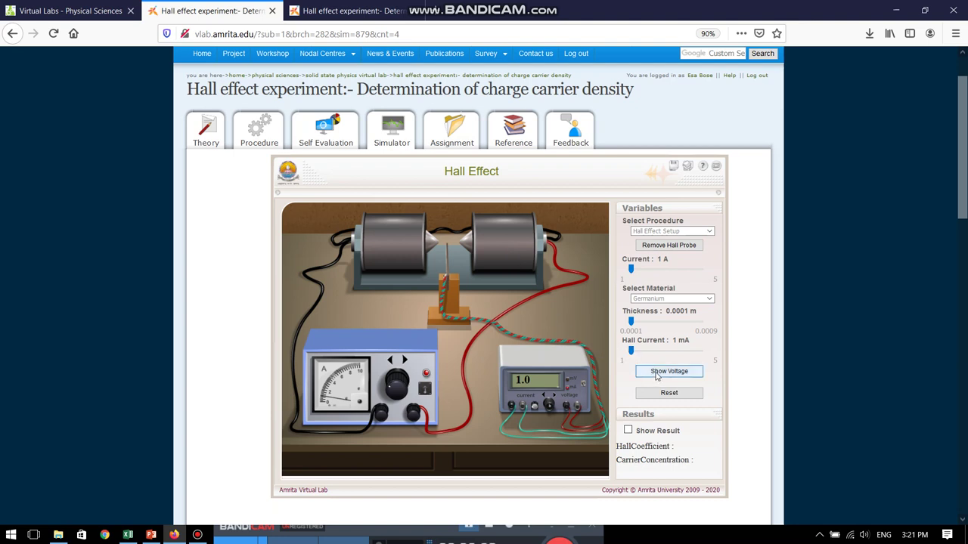
click(656, 374)
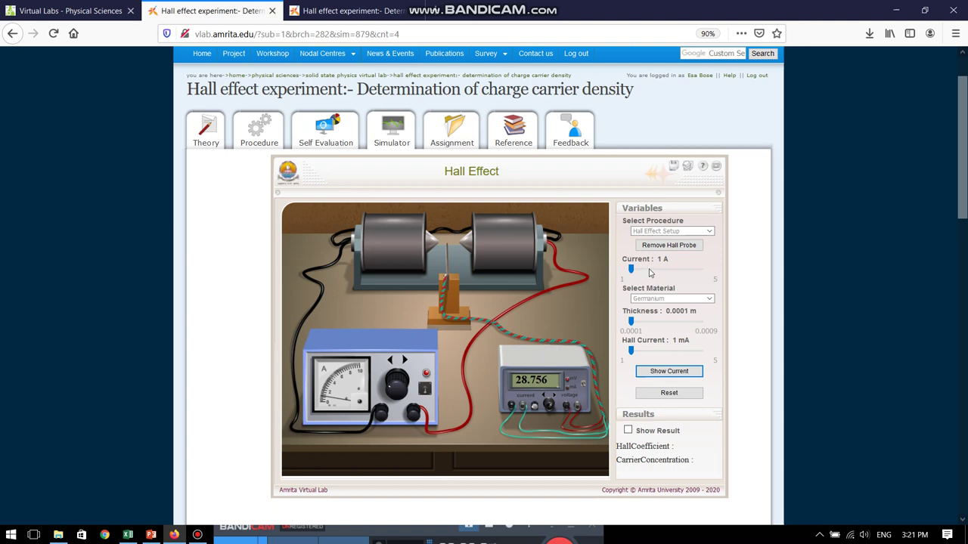
click(649, 269)
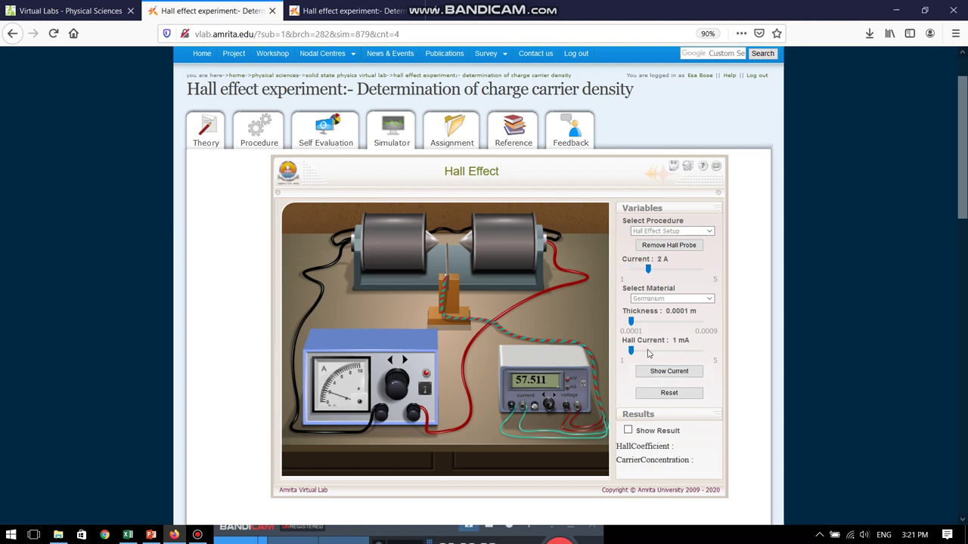
click(648, 351)
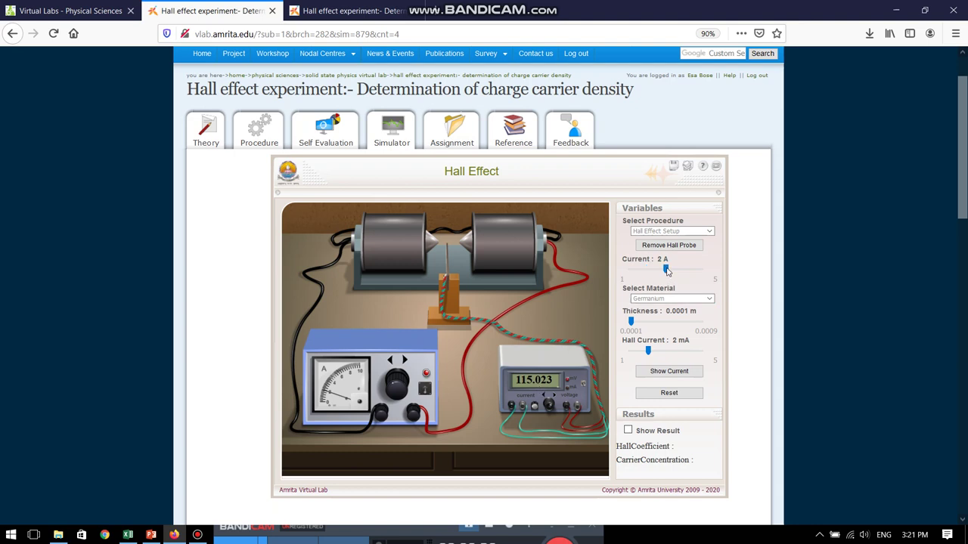
click(667, 270)
click(666, 350)
click(128, 535)
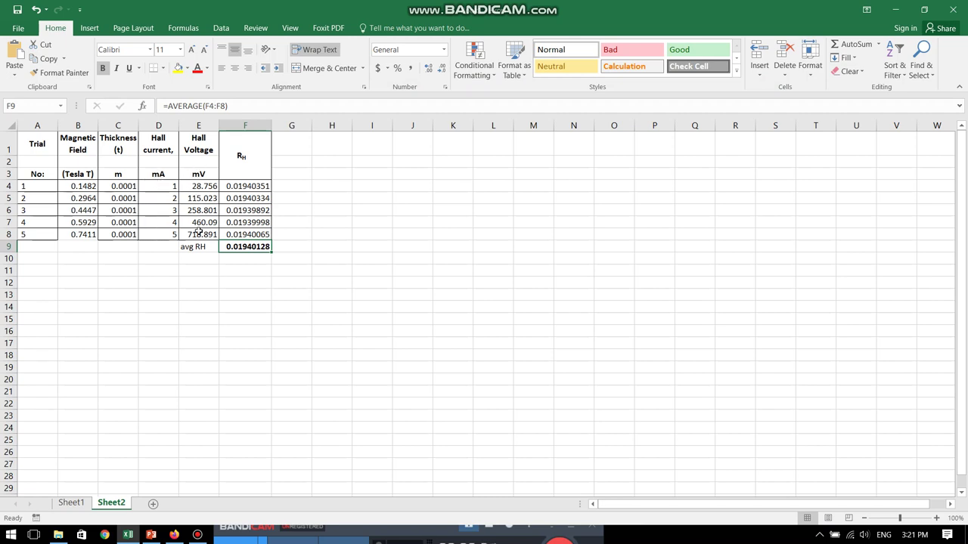
Bring the browser back and show the Procedure page with the RH=VHt/(I*B) formula and five-trial table
click(173, 535)
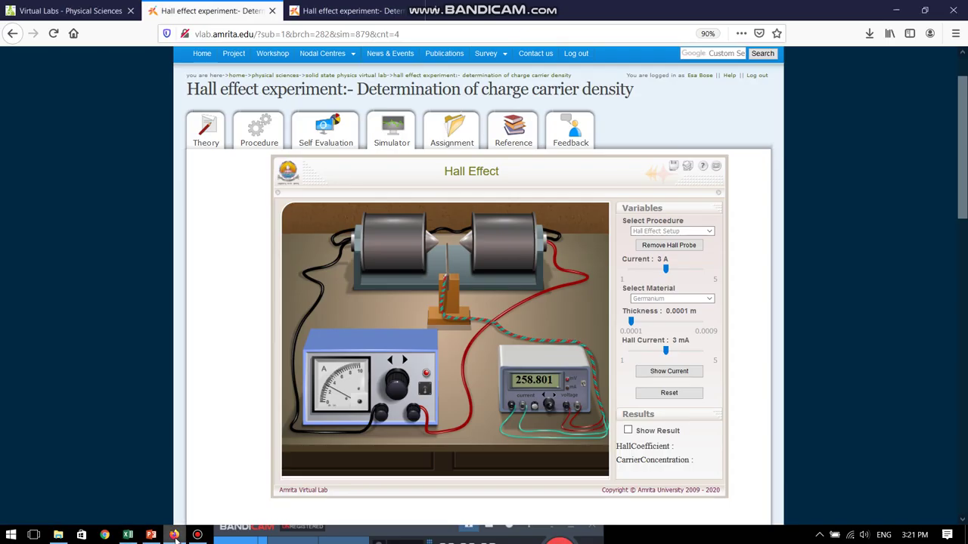
click(344, 10)
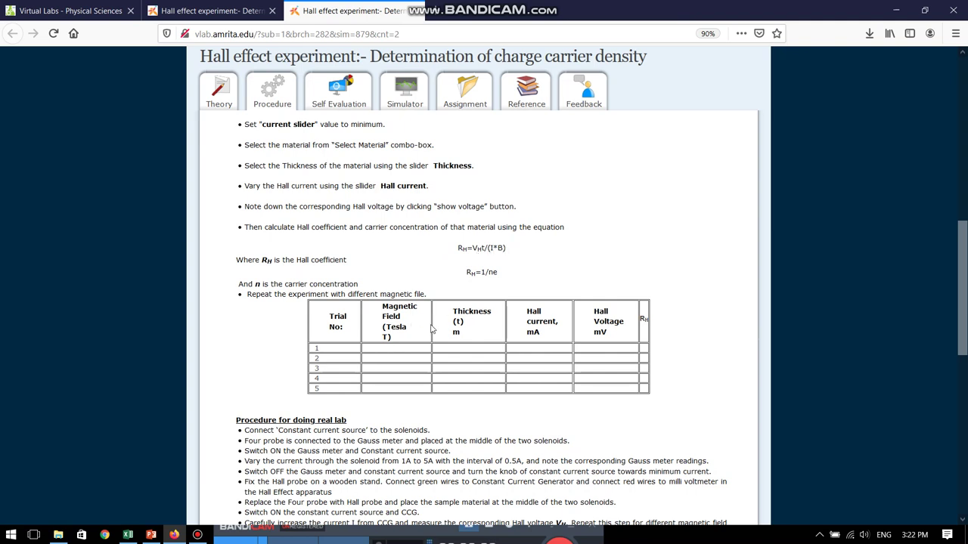
click(128, 534)
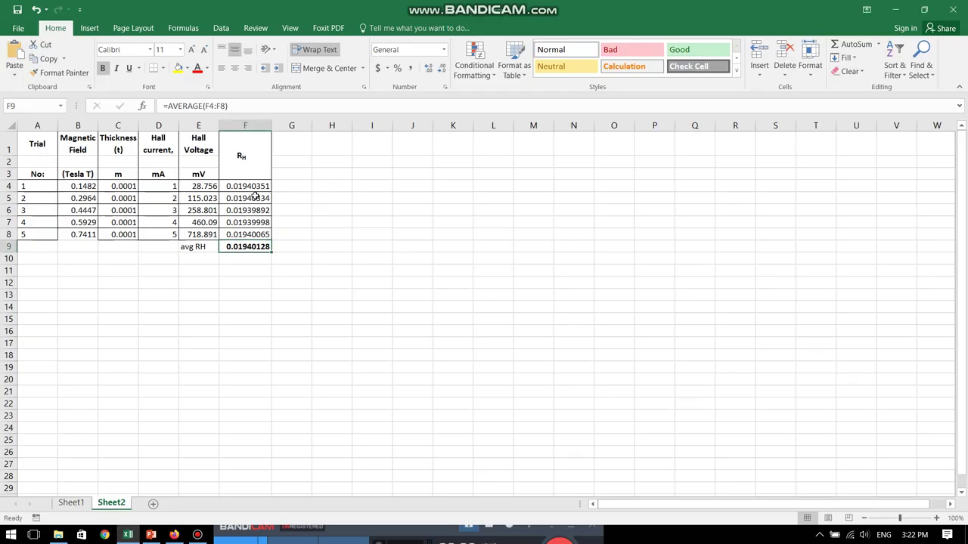
click(256, 187)
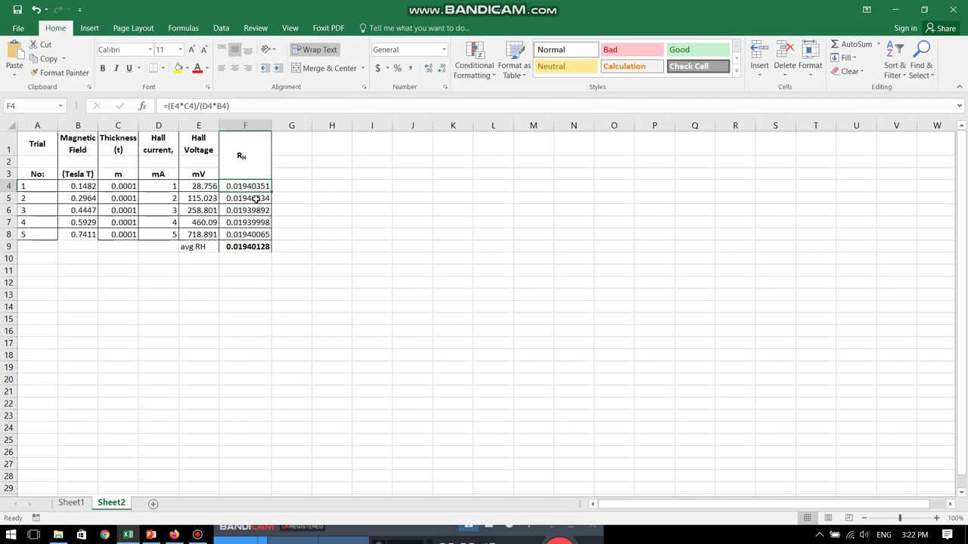
click(255, 198)
click(254, 210)
click(249, 223)
click(248, 236)
click(250, 248)
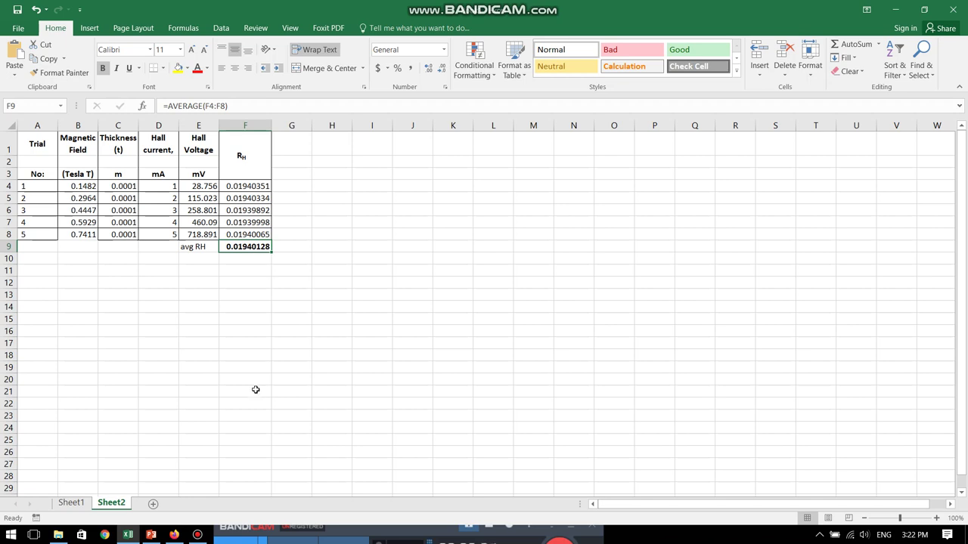
click(174, 535)
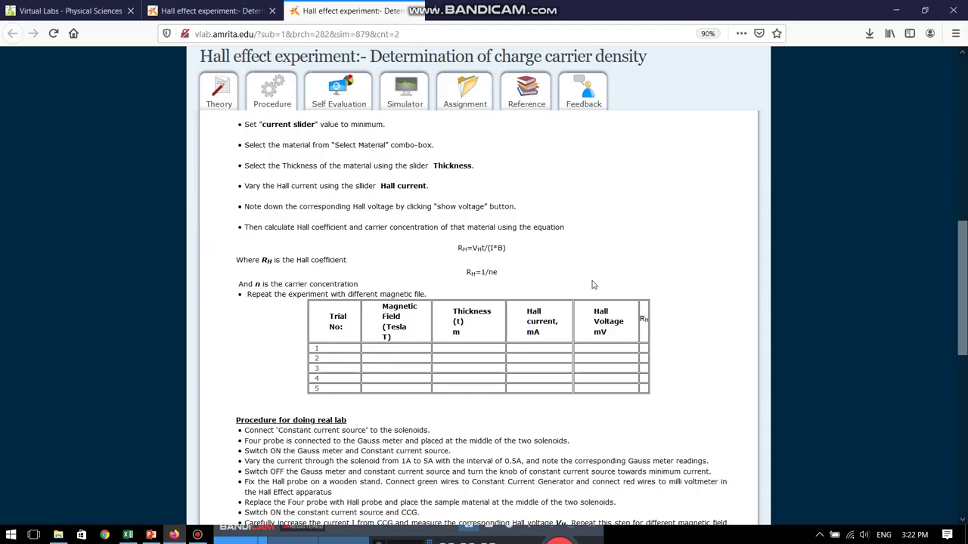
Return to the germanium Hall Effect simulator at 3 A and 3 mA, reading 258.801, above its worksheet
scroll(593, 283, up, 3)
scroll(594, 284, up, 6)
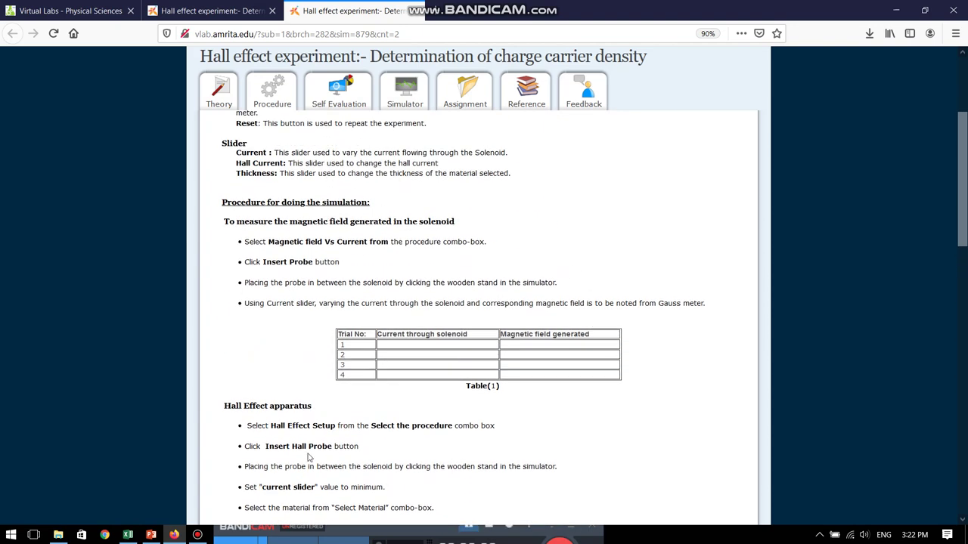
click(204, 11)
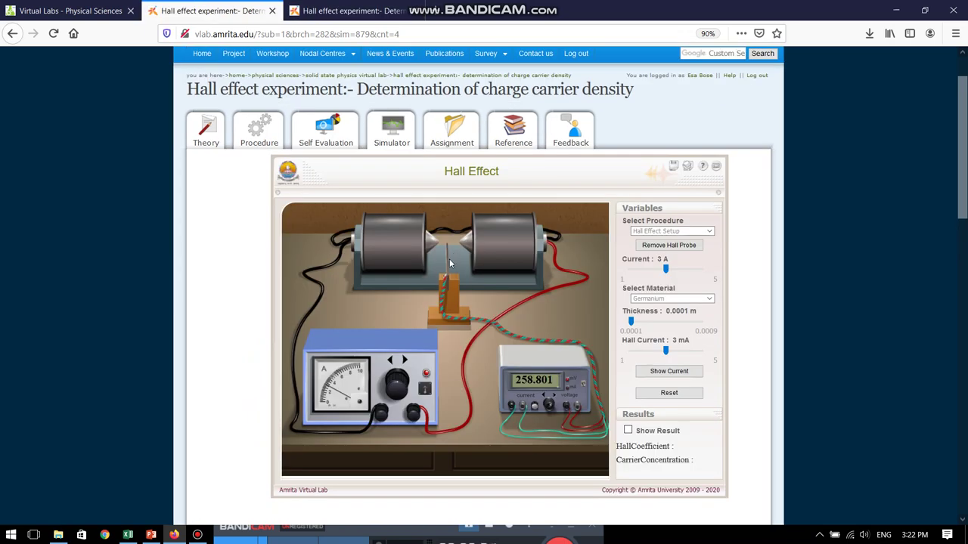
scroll(450, 332, down, 2)
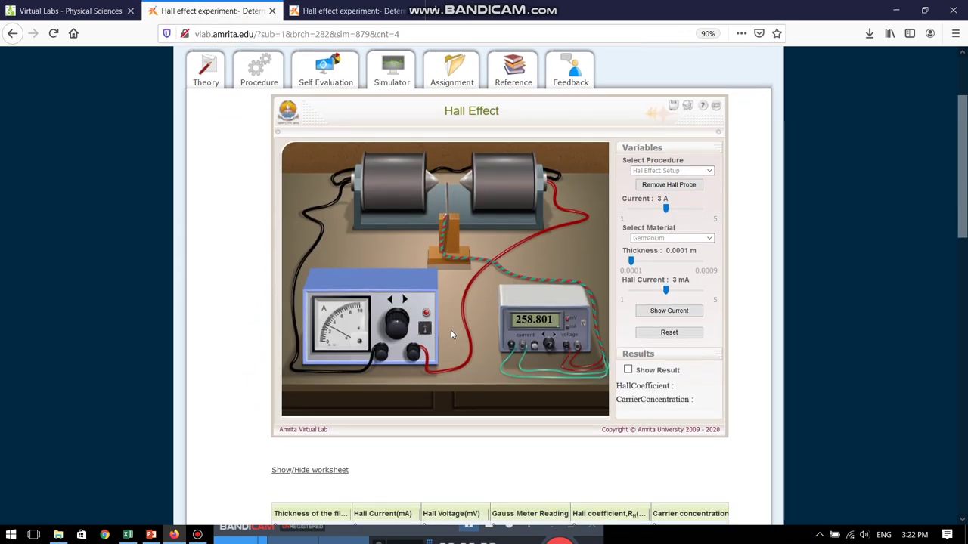